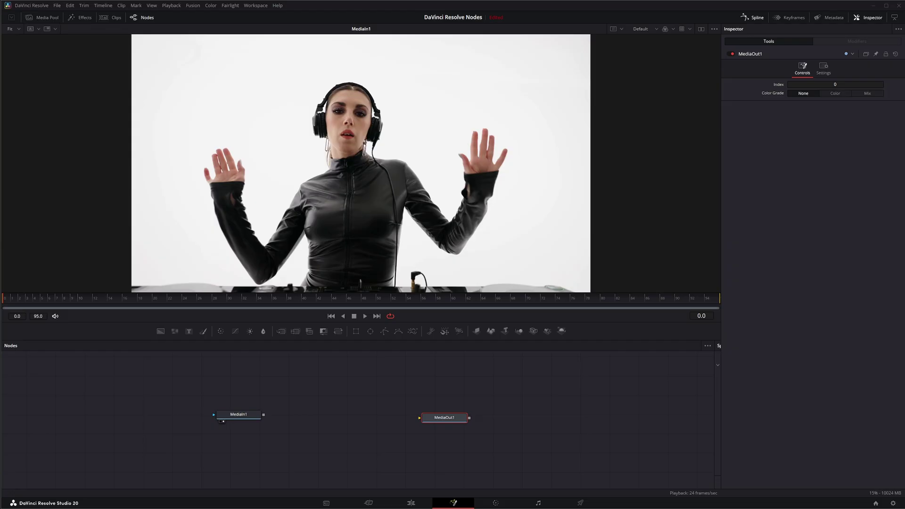
- Select MediaIn1 and scrub the timeline to the hand clap at frame 32
click(245, 418)
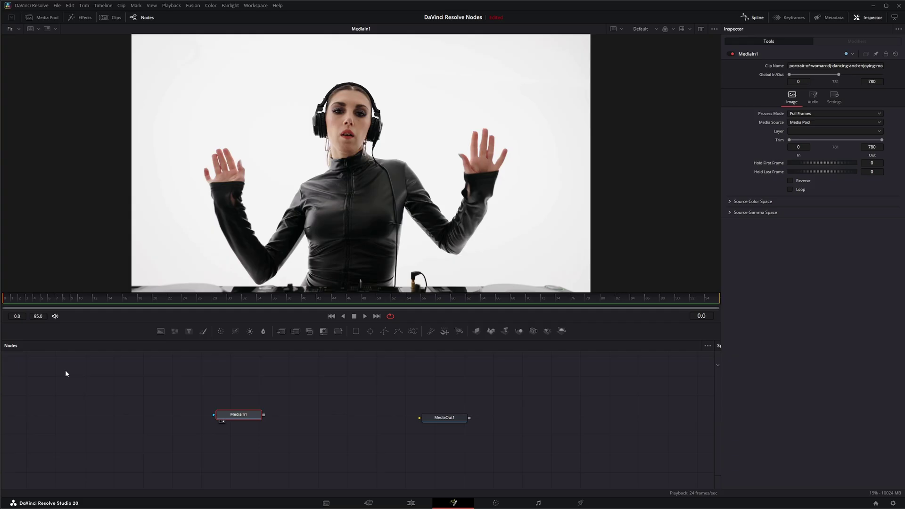
drag(52, 308, 246, 302)
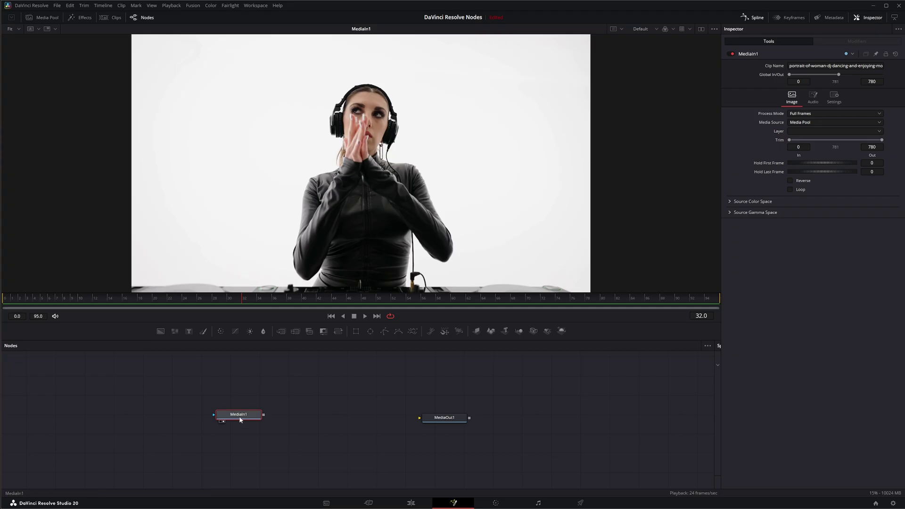
- Add a Frame Replacer node after MediaIn1 and scrub back to the clap near frame 32
key(shift+space)
text(fram)
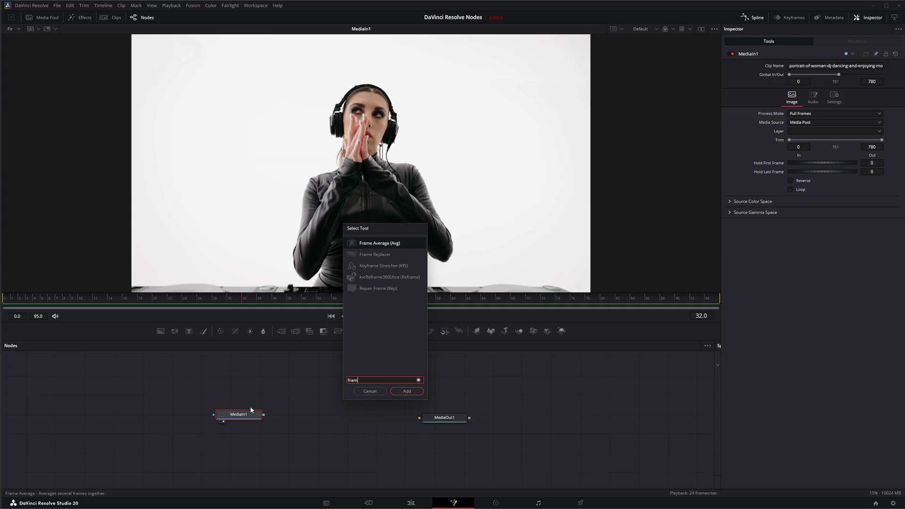
click(376, 254)
click(410, 394)
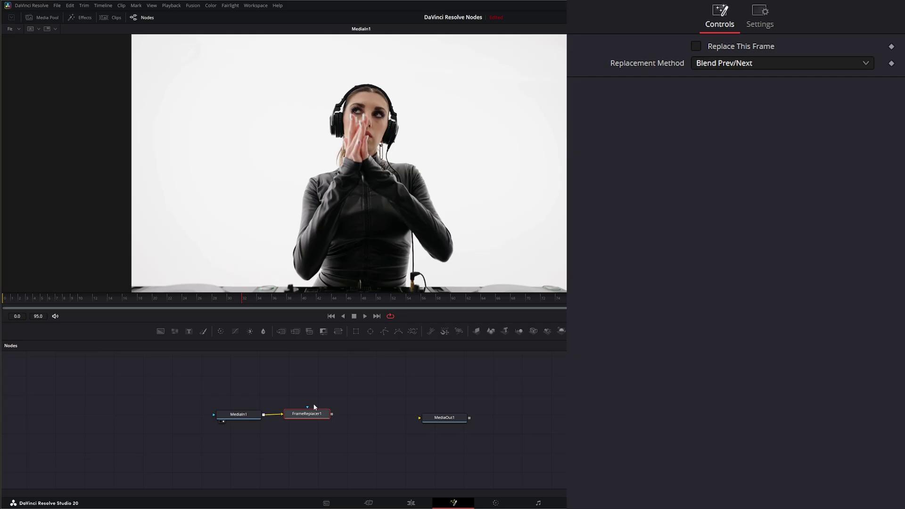
drag(312, 418, 313, 418)
mouse_move(243, 301)
mouse_down()
mouse_move(214, 301)
mouse_move(252, 303)
mouse_move(222, 304)
mouse_move(252, 301)
mouse_move(235, 302)
mouse_move(243, 302)
mouse_up()
- Show FrameReplacer1 in the viewer, return to frame 32, and play the clip to review the replacement
mouse_move(241, 302)
mouse_down()
mouse_move(213, 302)
mouse_move(234, 303)
mouse_move(226, 303)
mouse_up()
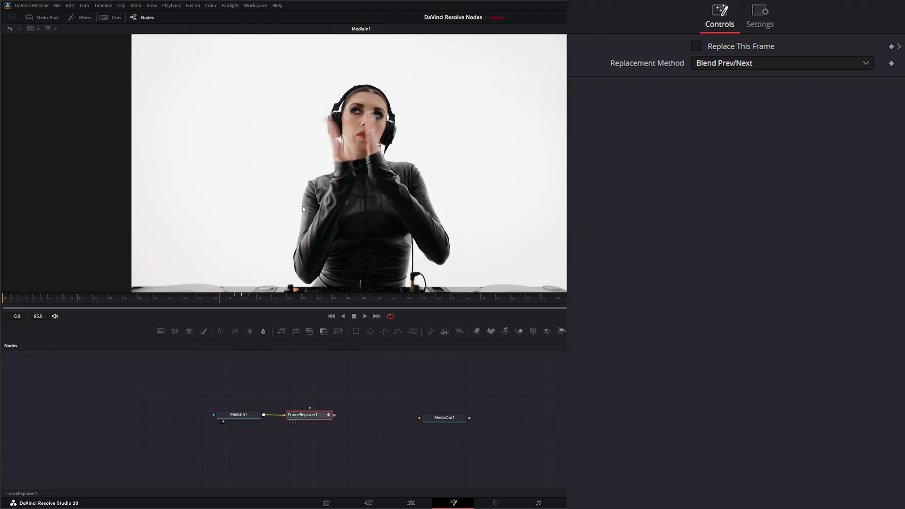
key(1)
mouse_move(220, 303)
mouse_down()
mouse_move(262, 303)
mouse_move(220, 307)
mouse_up()
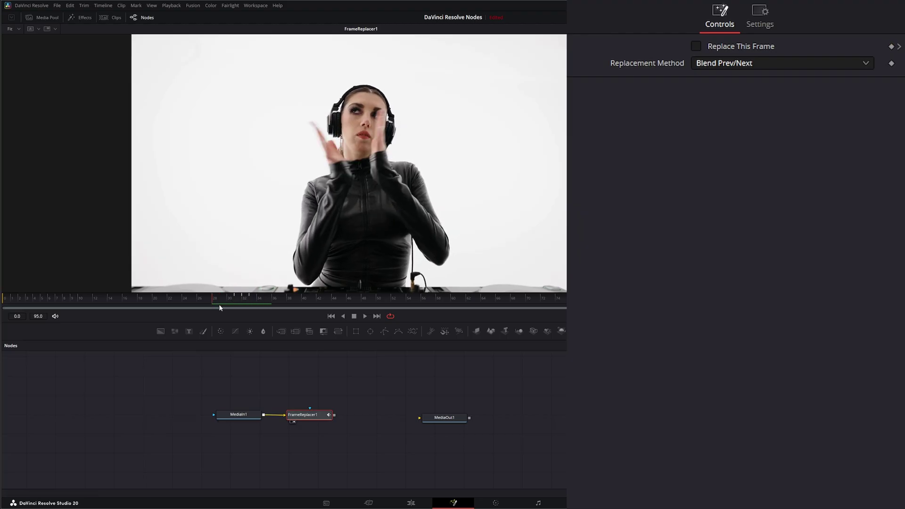
key(space)
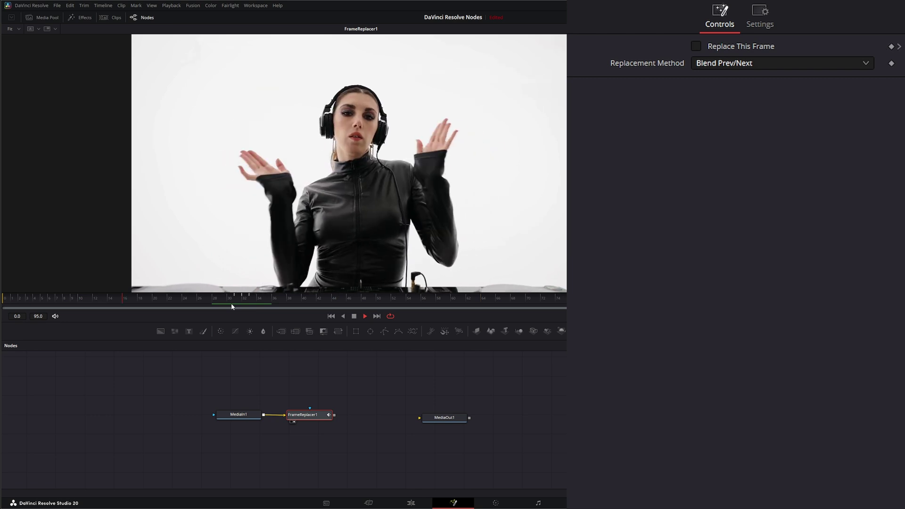
key(space)
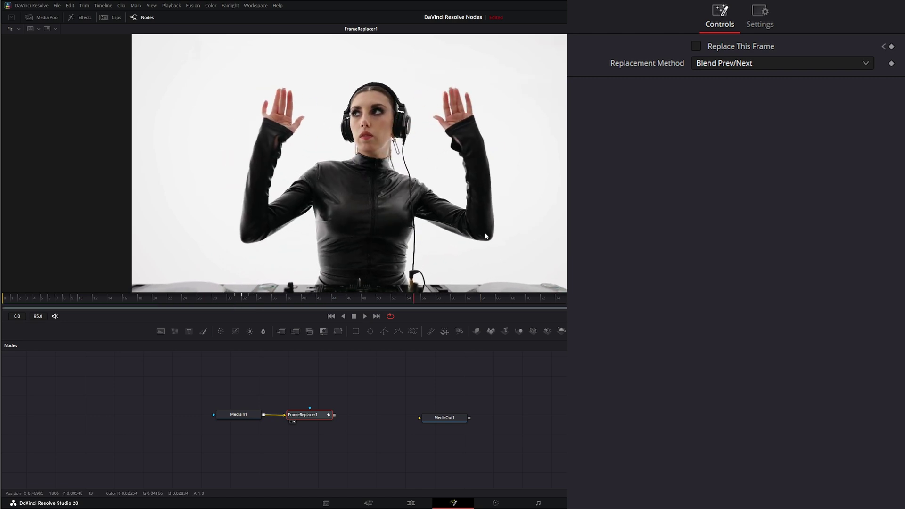
- At frame 32, try From Previous, then From Next, and leave the Replacement Method on From Next
click(244, 299)
click(719, 62)
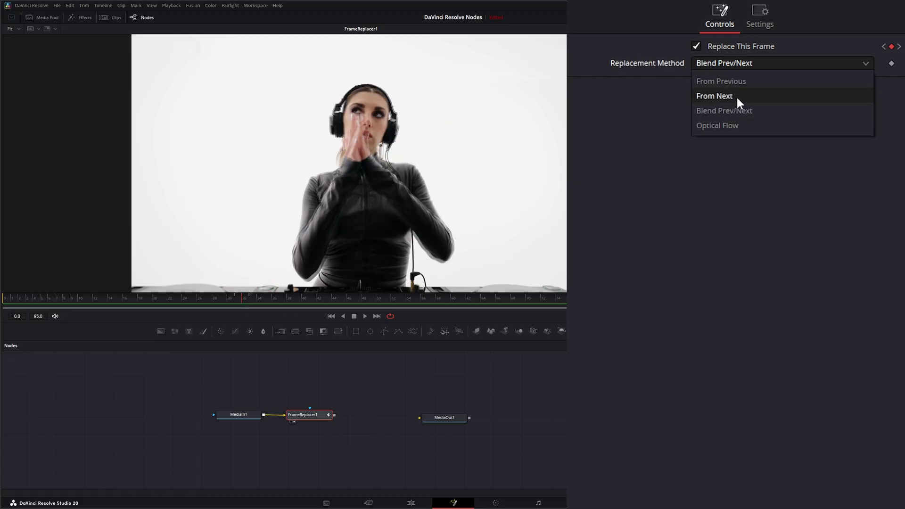
click(744, 81)
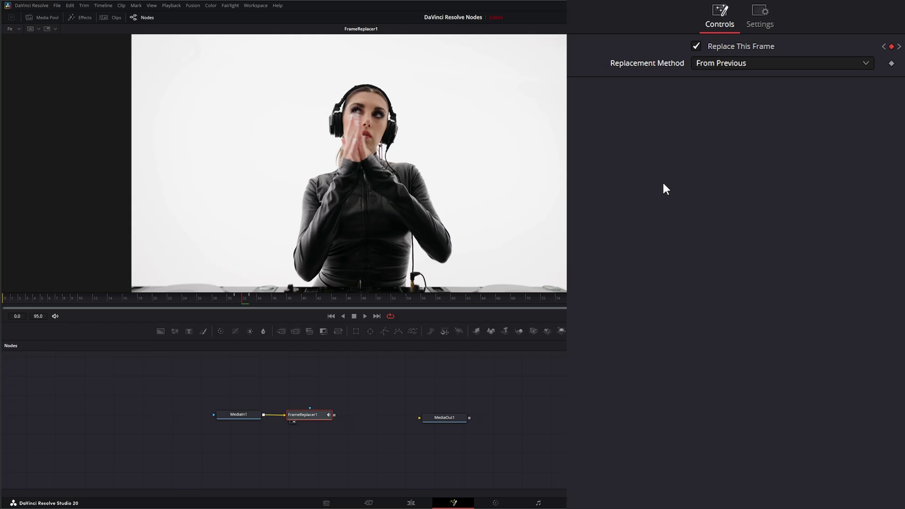
click(722, 59)
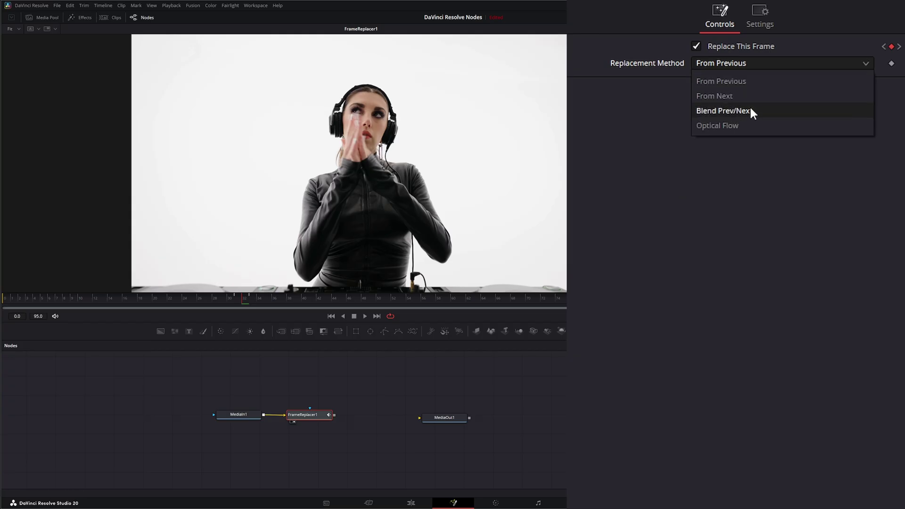
click(741, 96)
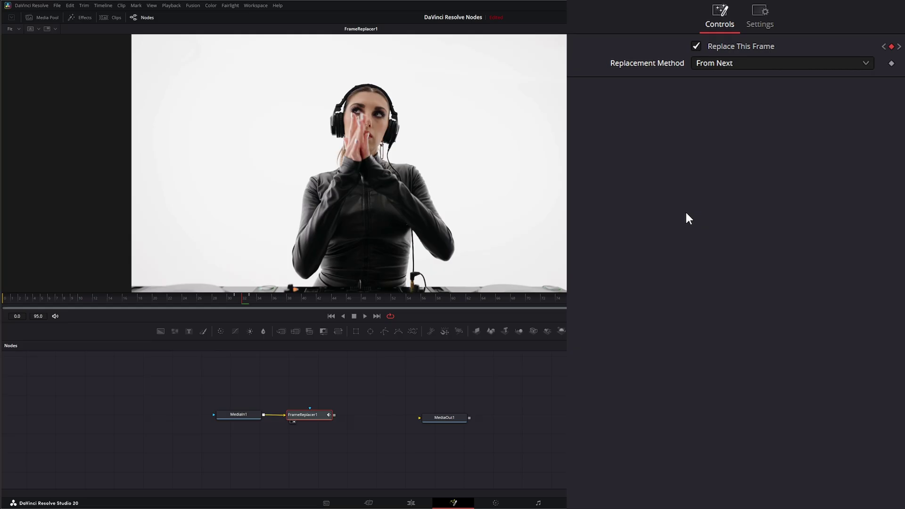
click(713, 63)
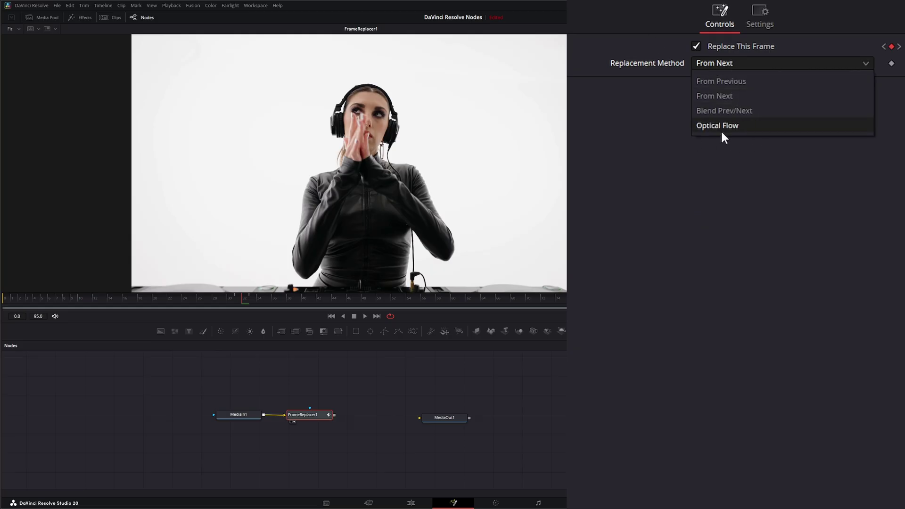
click(685, 228)
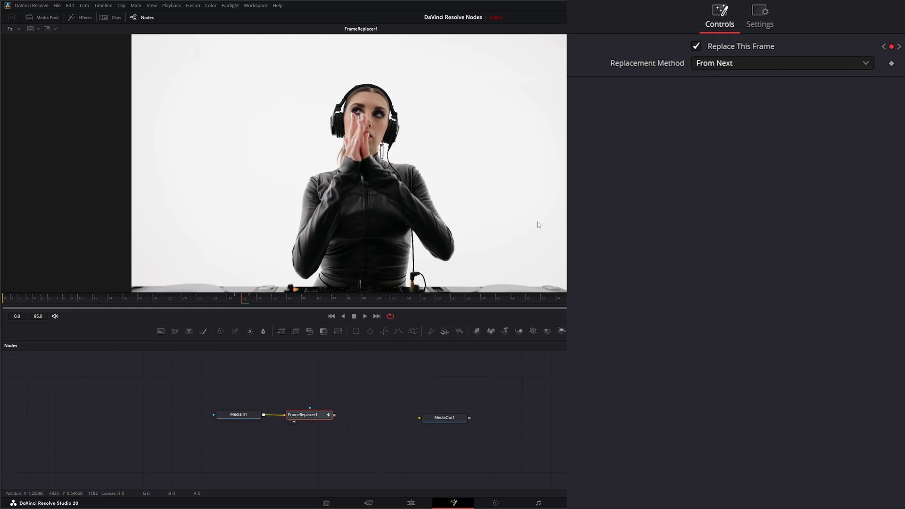
- Move MediaIn1 left and insert an Optical Flow node right after it
drag(240, 417, 195, 421)
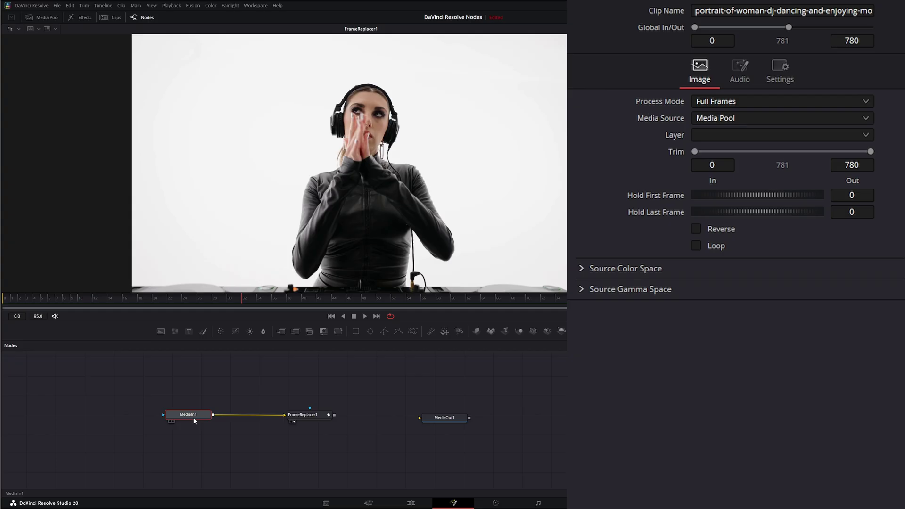
key(shift+space)
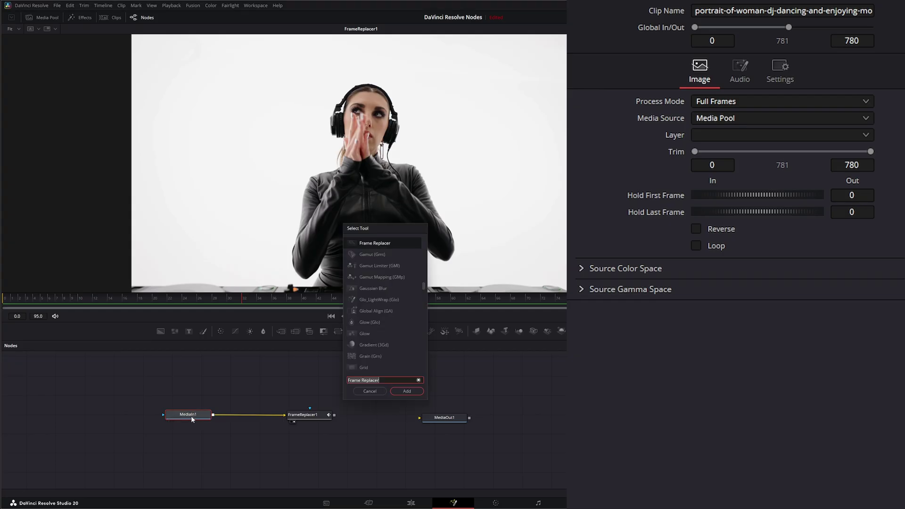
text(opt)
key(Return)
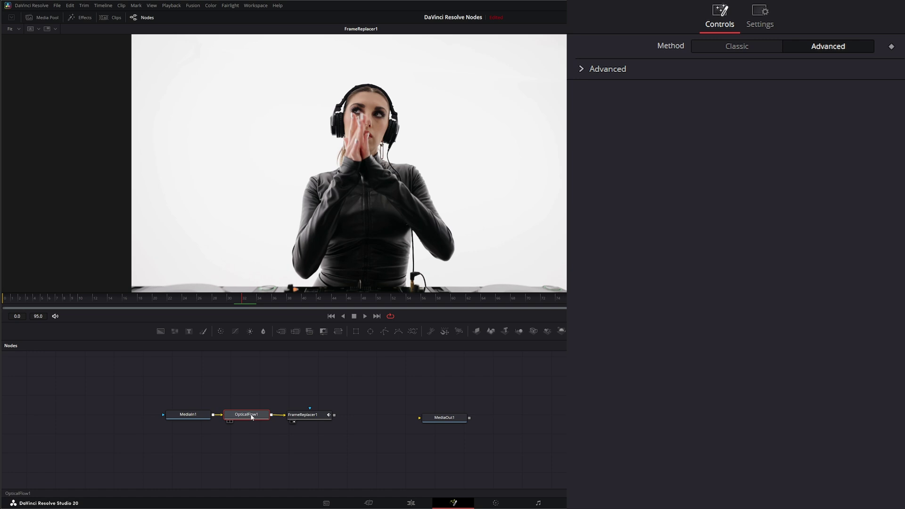
- Select FrameReplacer1, play the clip to review, and return to the clap frame 32
click(302, 415)
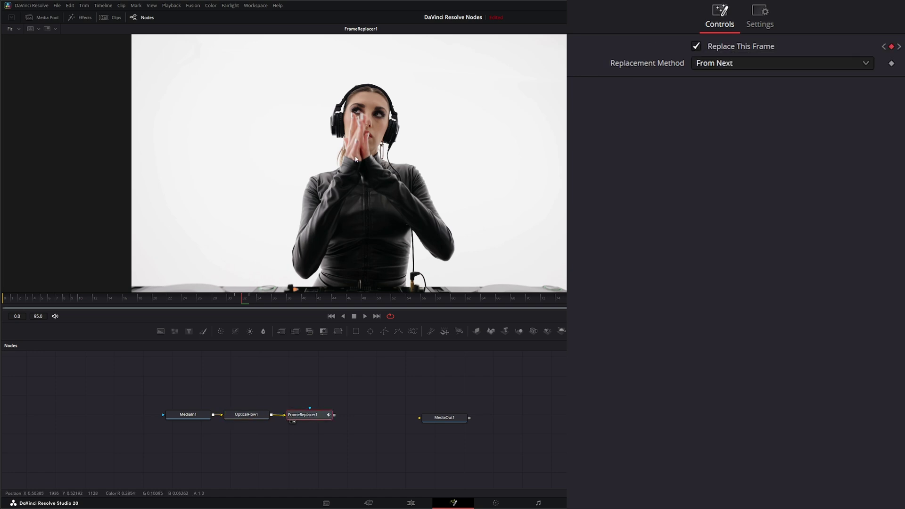
key(space)
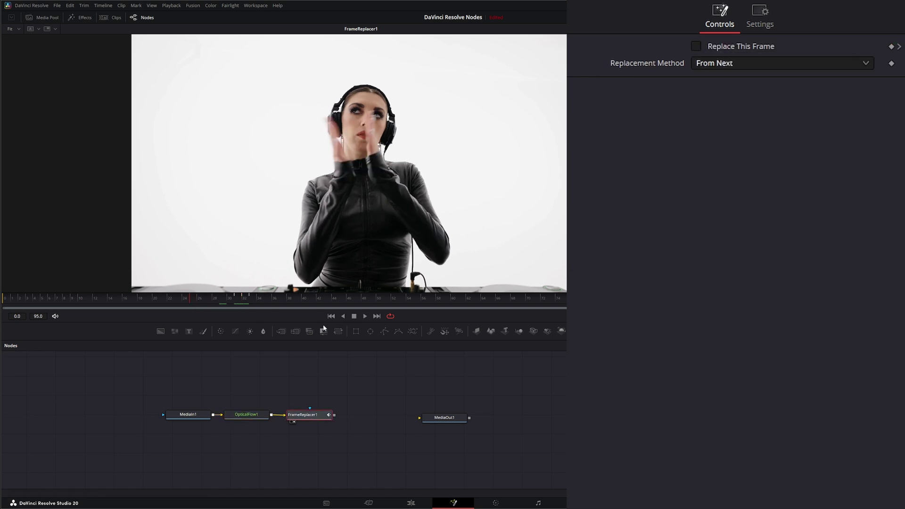
click(355, 317)
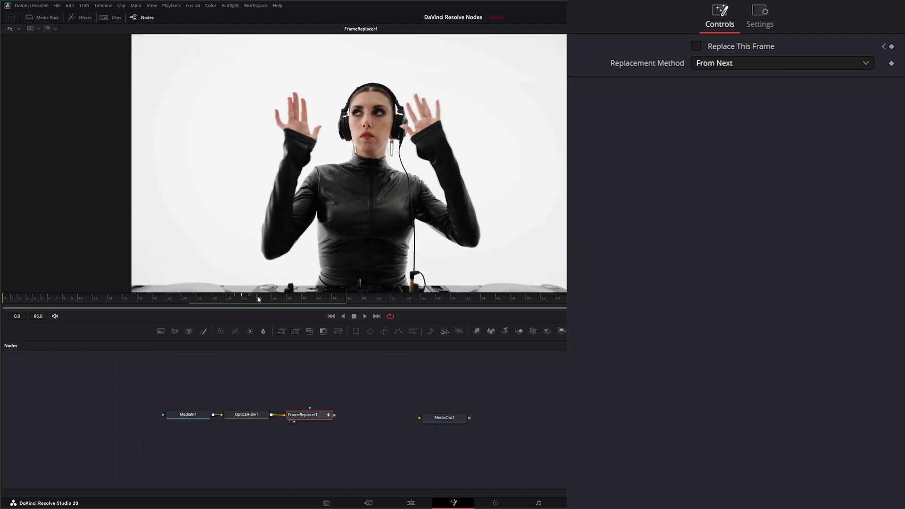
click(243, 302)
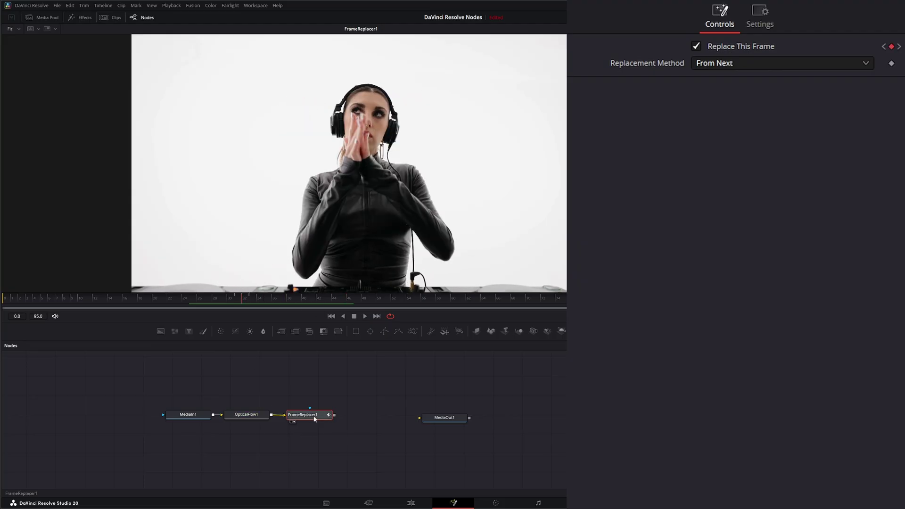
- Switch the Replacement Method to Optical Flow, replay from frame 26, and stop at frame 31
click(744, 60)
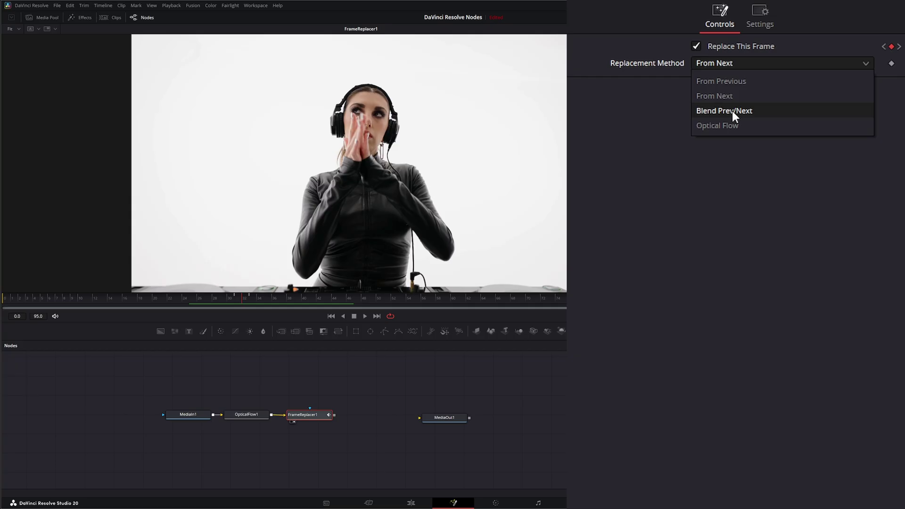
click(748, 125)
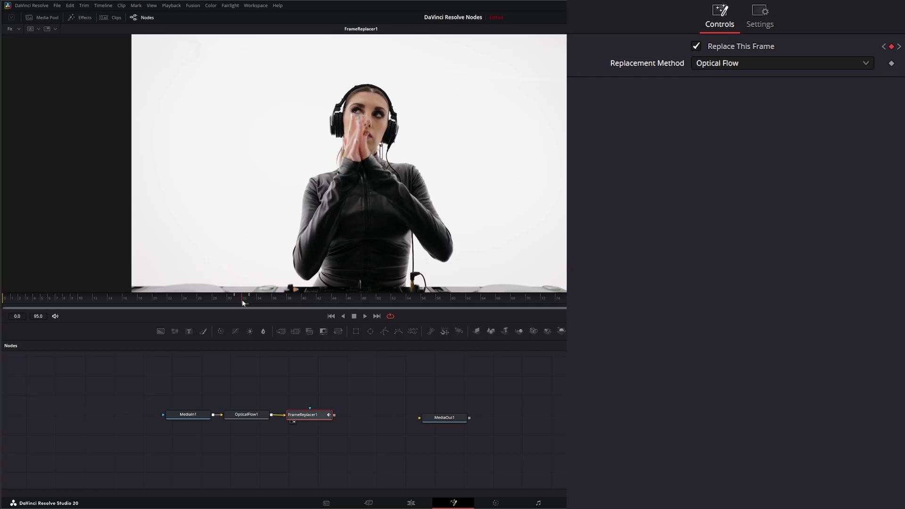
drag(243, 300, 200, 304)
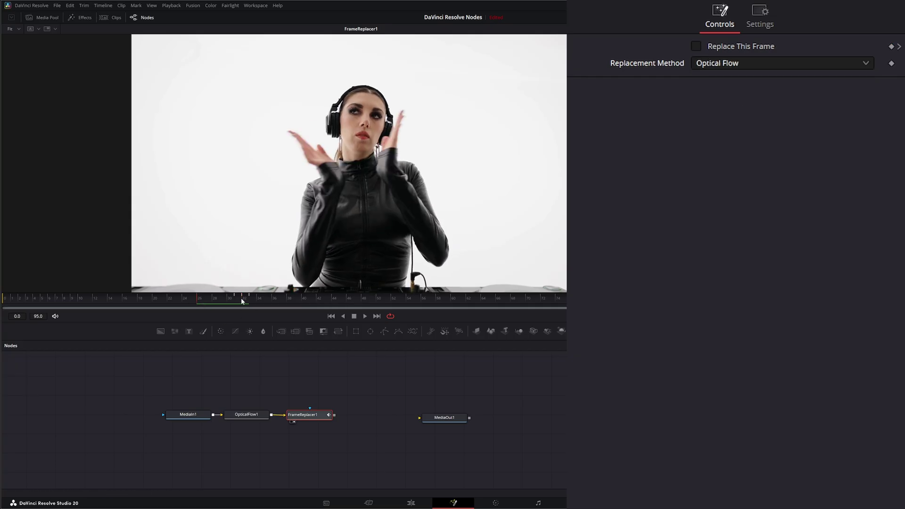
key(space)
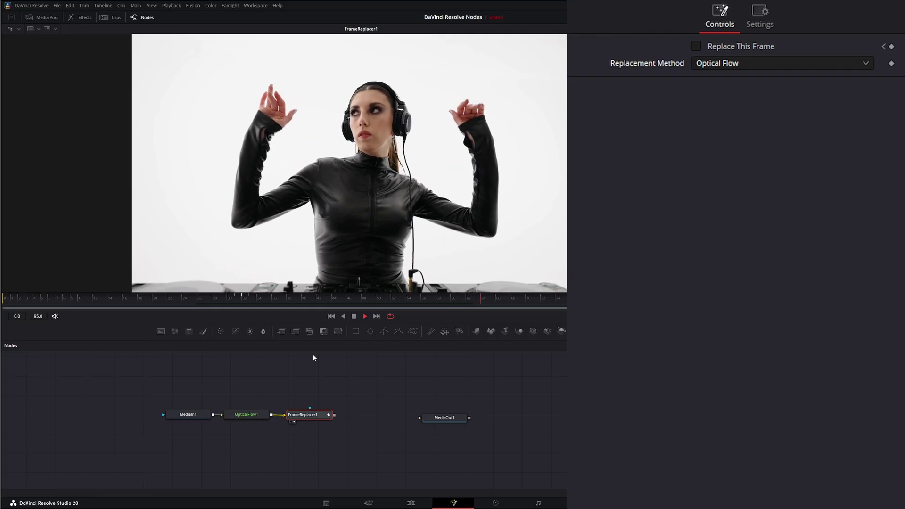
key(space)
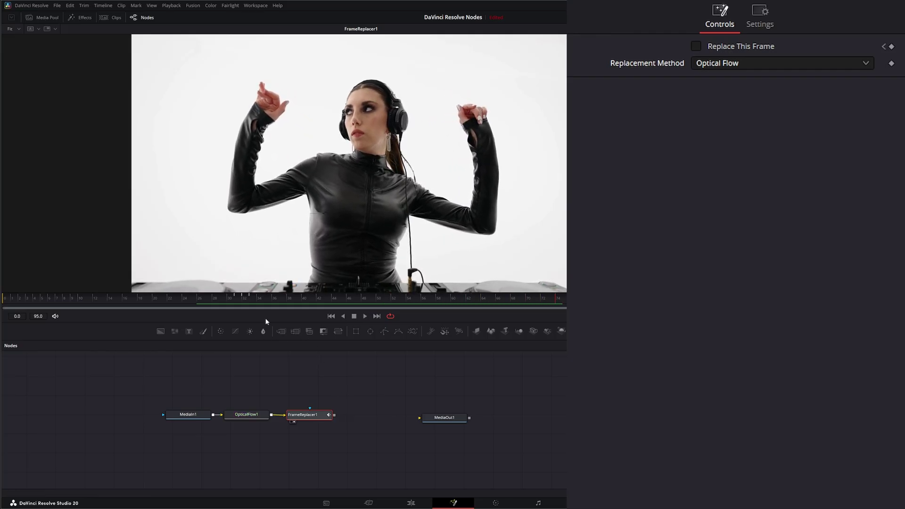
mouse_move(244, 300)
mouse_down()
mouse_move(230, 301)
mouse_move(244, 301)
mouse_up()
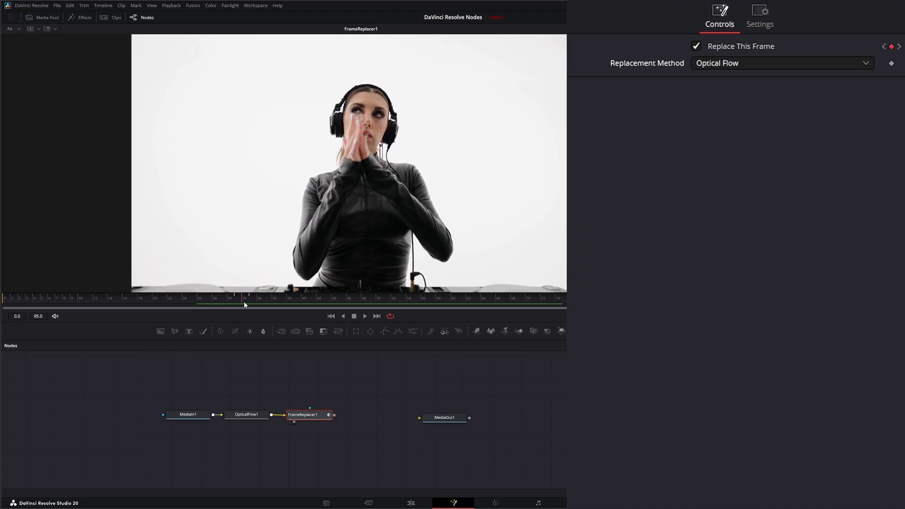
- Pull OpticalFlow1 out of the node chain and select FrameReplacer1
click(254, 416)
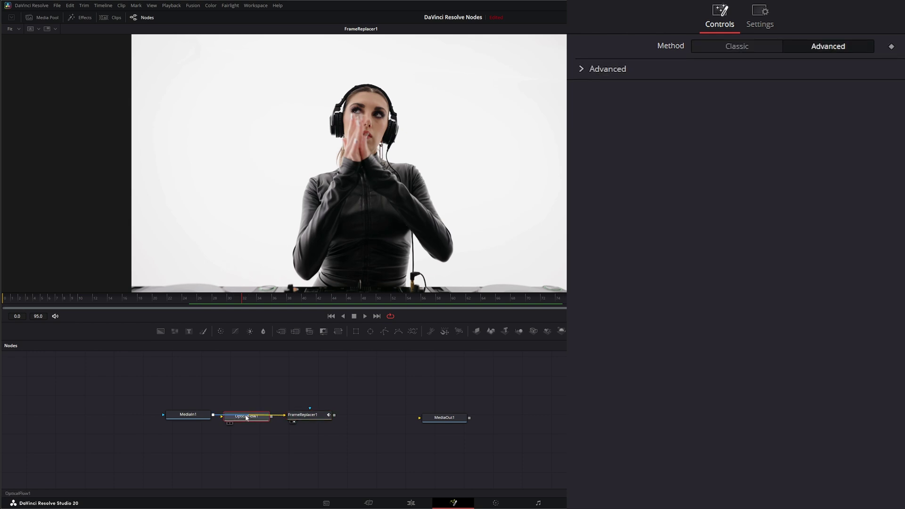
drag(246, 418, 285, 471)
click(307, 415)
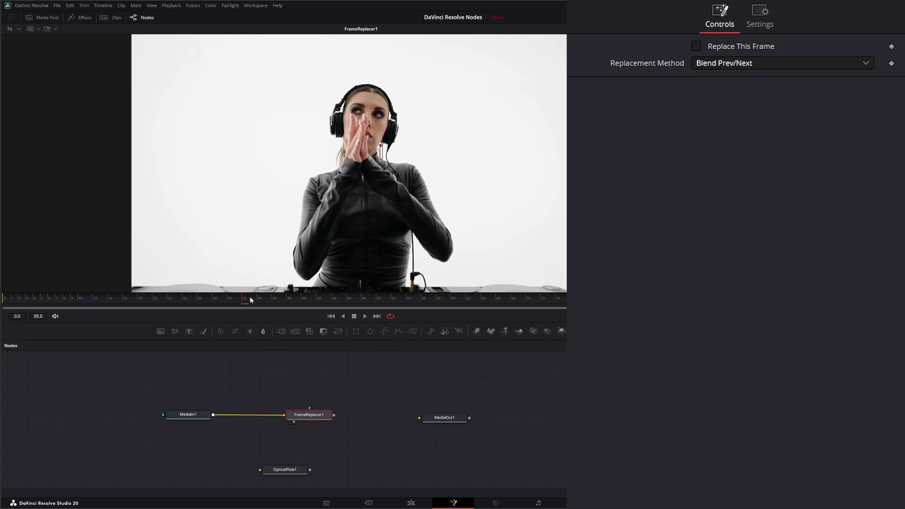
- Turn on Replace This Frame at the current frame and frame 58, keyframe it, and replay
click(696, 47)
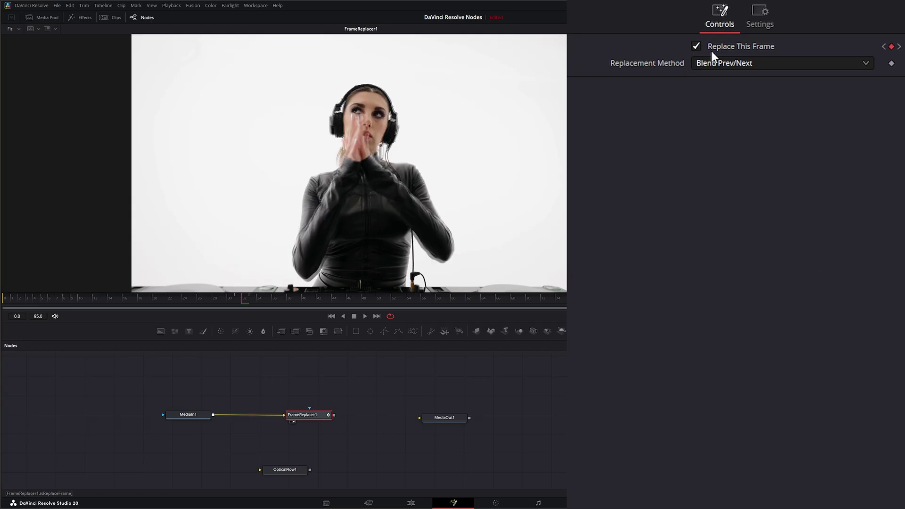
drag(241, 302, 436, 306)
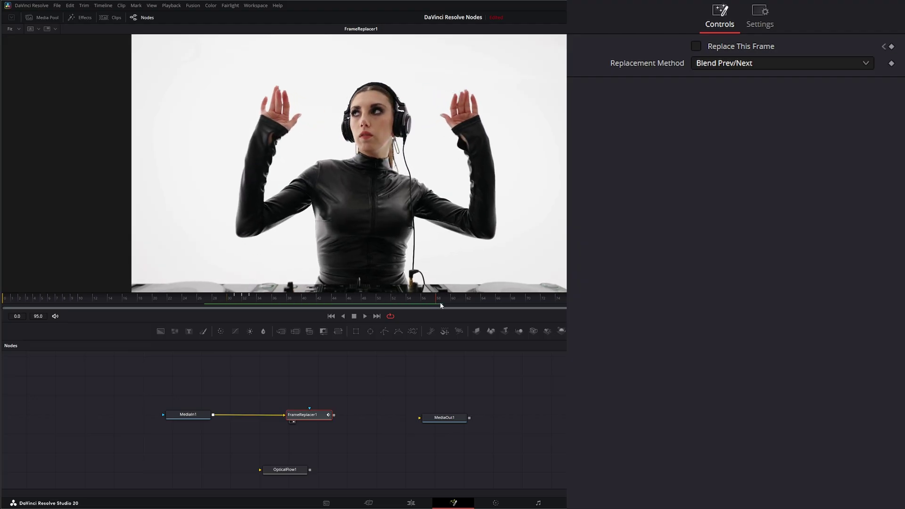
click(696, 45)
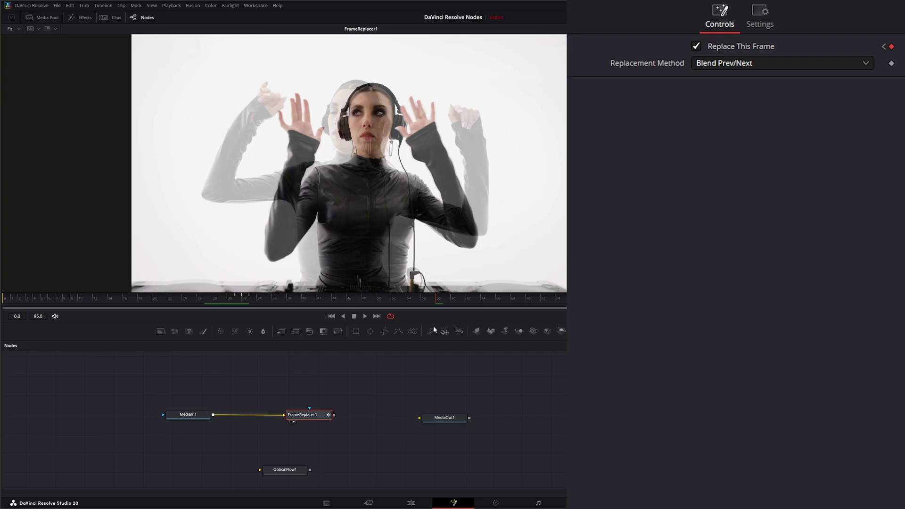
key(space)
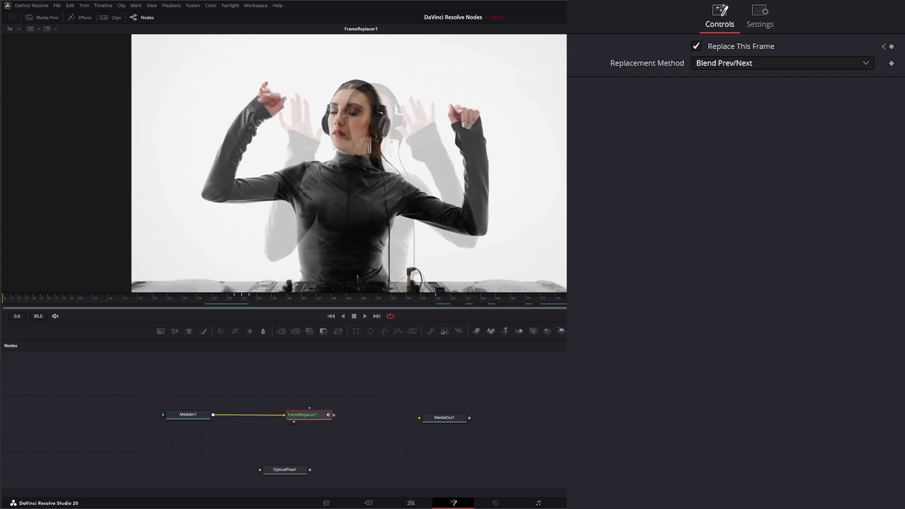
click(891, 47)
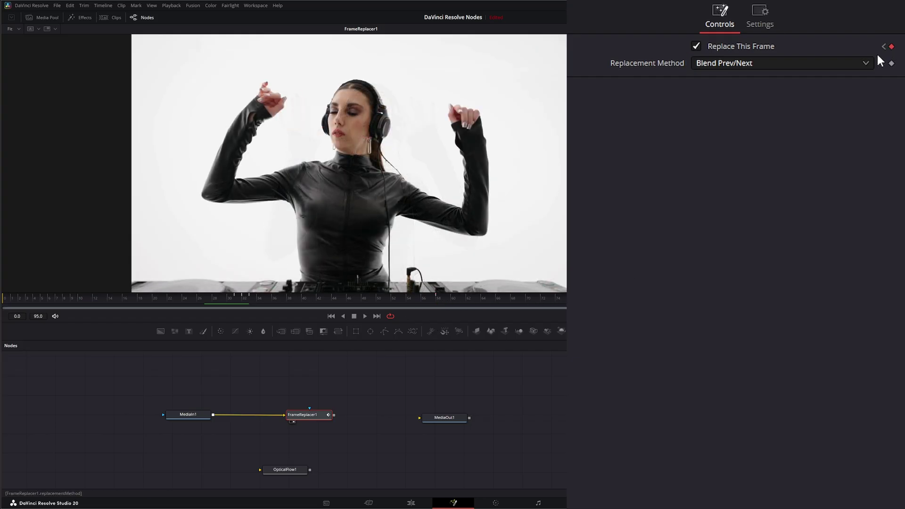
click(334, 316)
click(364, 316)
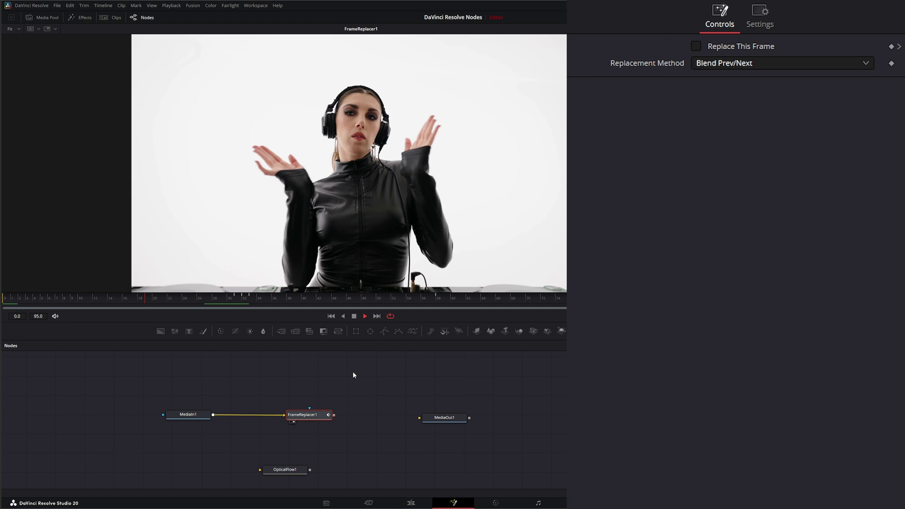
click(354, 316)
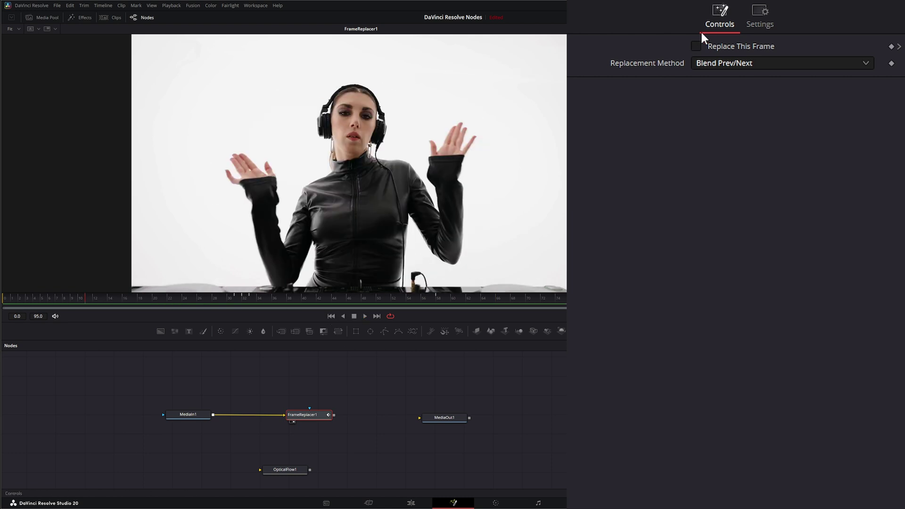
- Enable and keyframe replacement at frame 4, play from the start, and return to the first frame
click(696, 45)
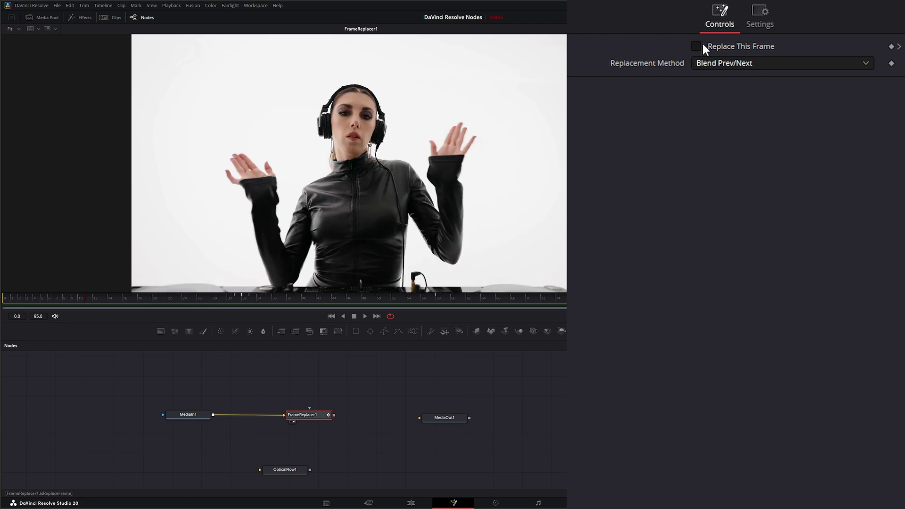
click(34, 299)
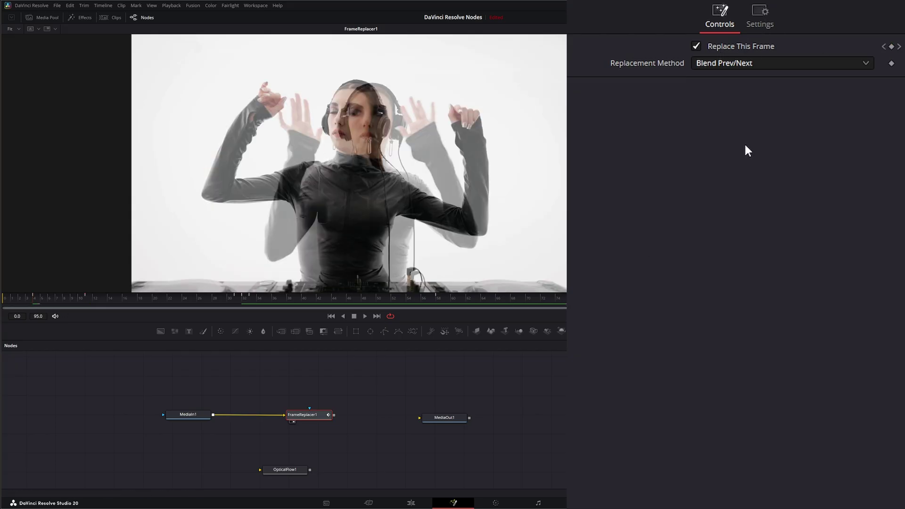
click(892, 46)
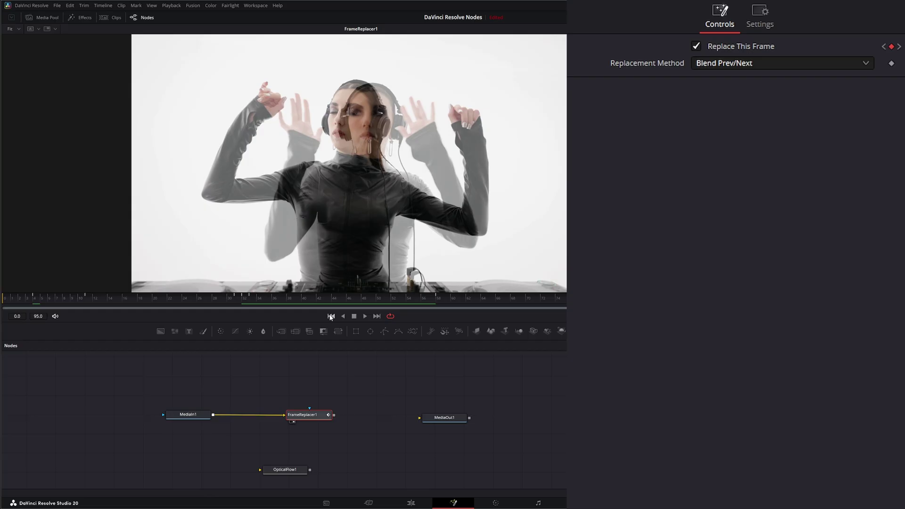
click(331, 316)
click(365, 316)
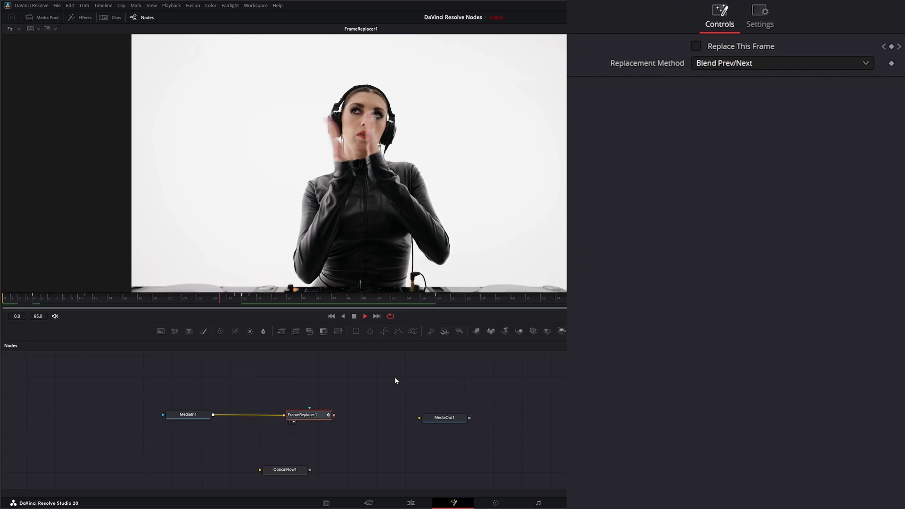
click(354, 317)
click(331, 316)
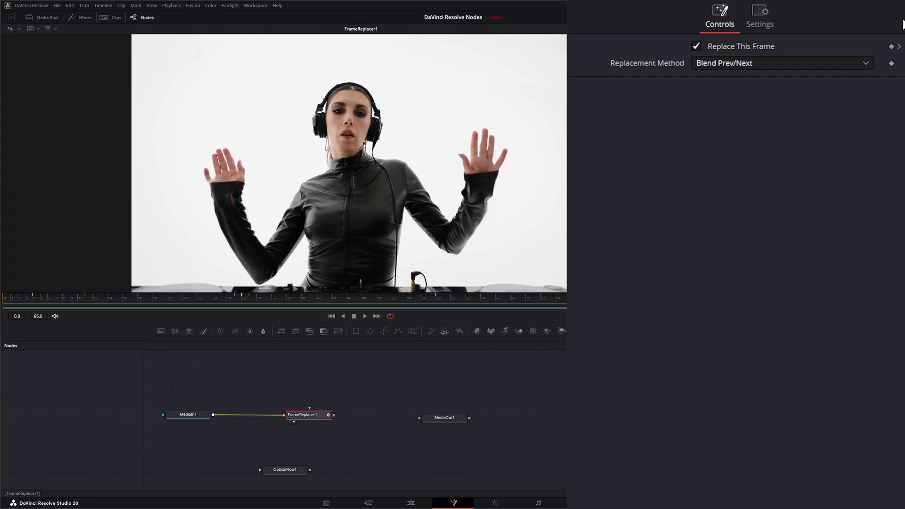
- Remove the stray replacement keyframe and enable Replace This Frame at the clap frame 31
click(696, 46)
click(891, 46)
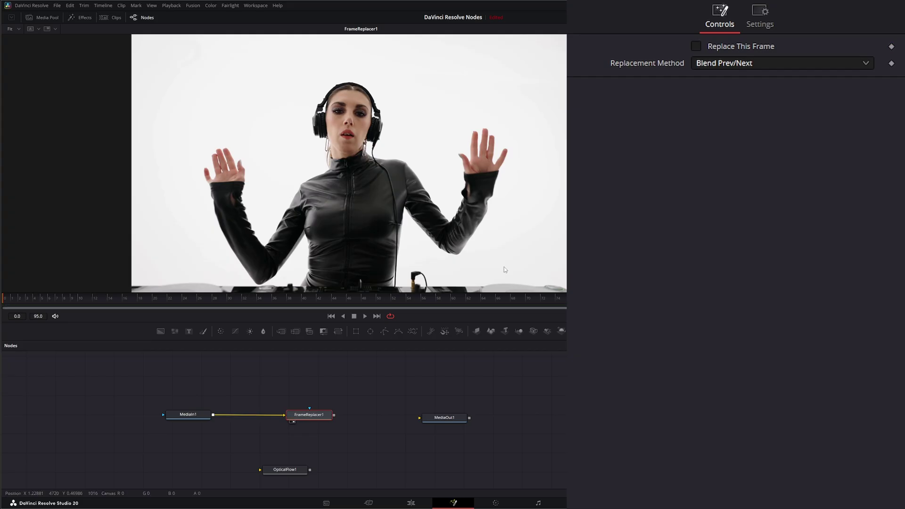
drag(198, 299, 237, 302)
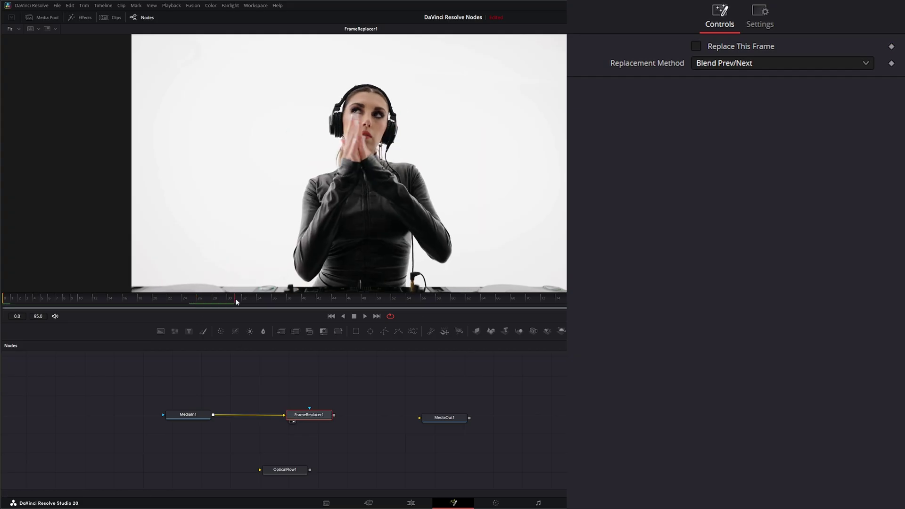
click(696, 47)
- Reconnect OpticalFlow1 before FrameReplacer1, set its method to Optical Flow, and play to check
drag(287, 468, 253, 418)
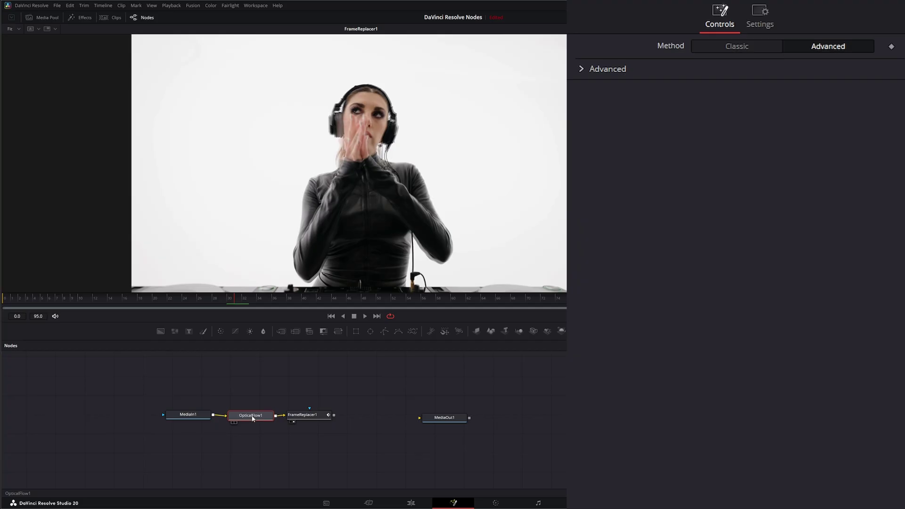
click(309, 418)
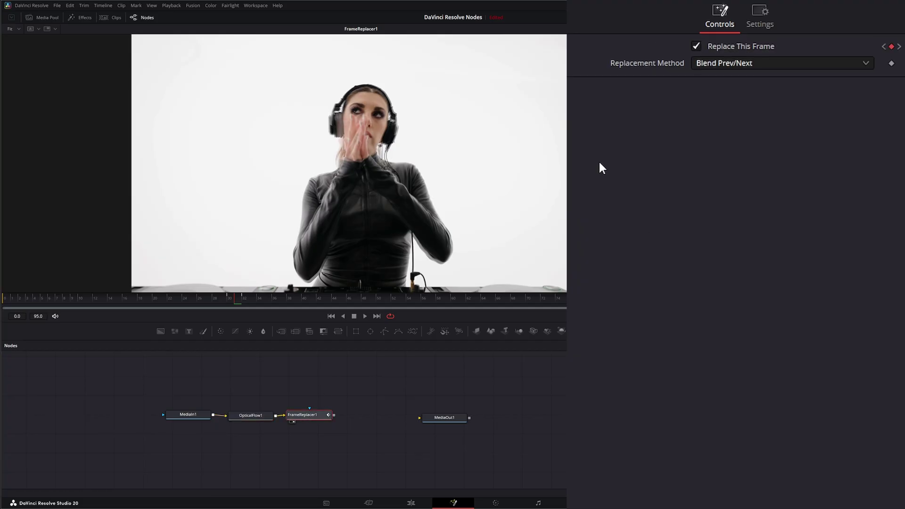
click(724, 63)
click(731, 126)
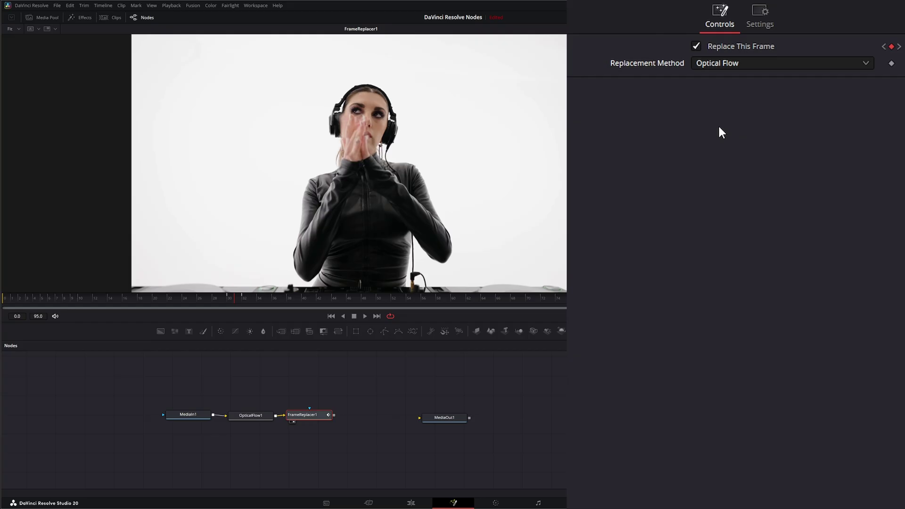
click(713, 48)
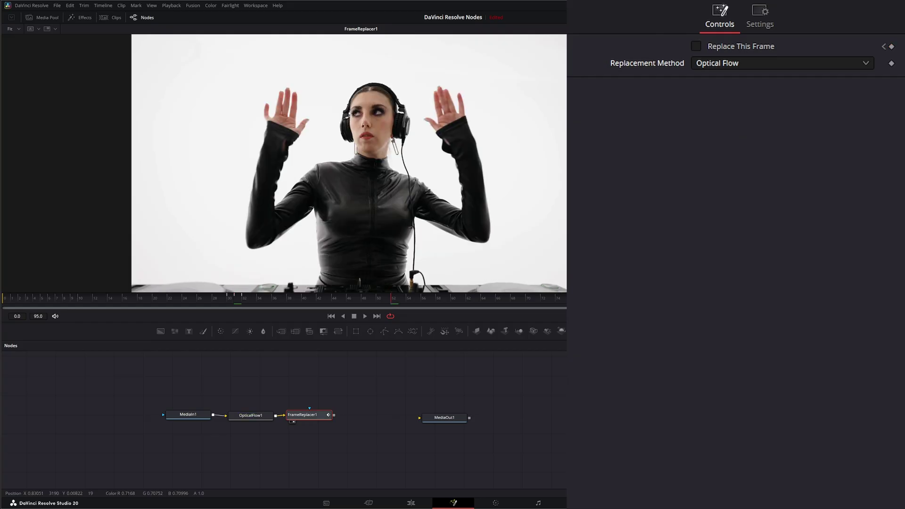
click(696, 46)
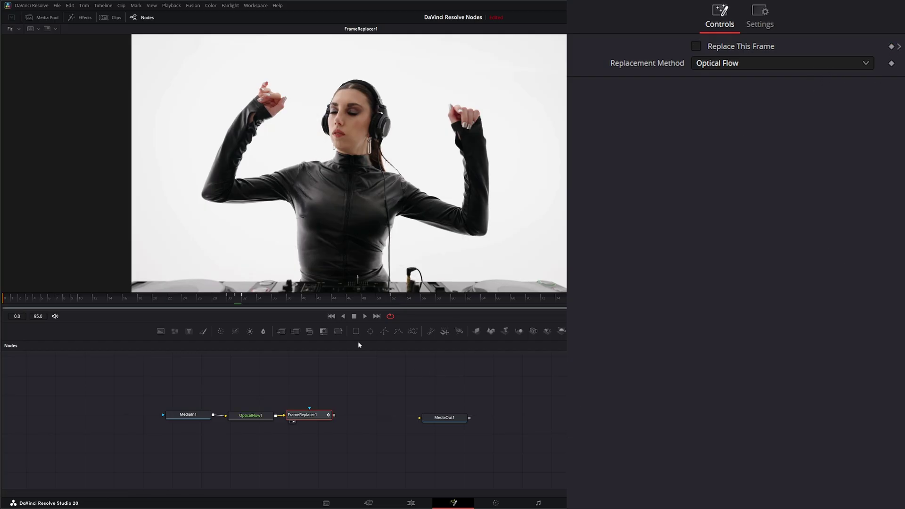
click(365, 315)
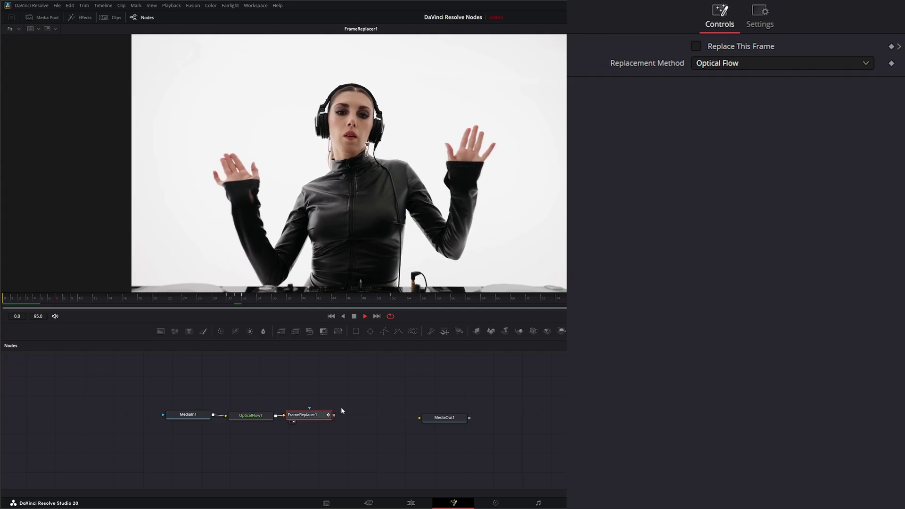